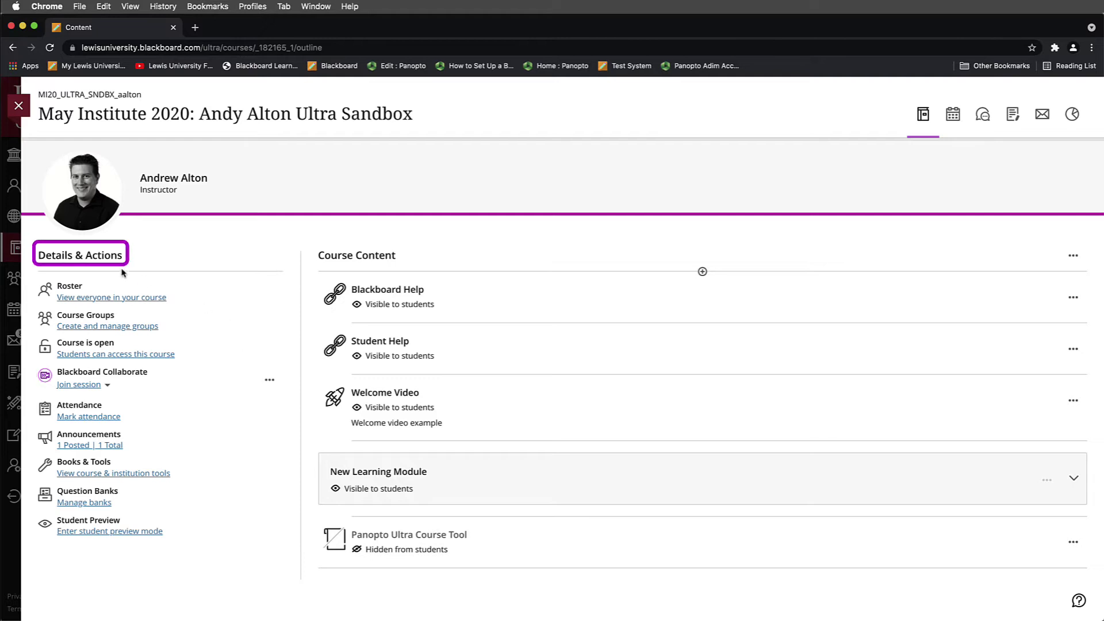
# Show the More options menu for the course's Blackboard Collaborate room in Details & Actions.
pyautogui.moveTo(36, 257); pyautogui.dragTo(132, 263)
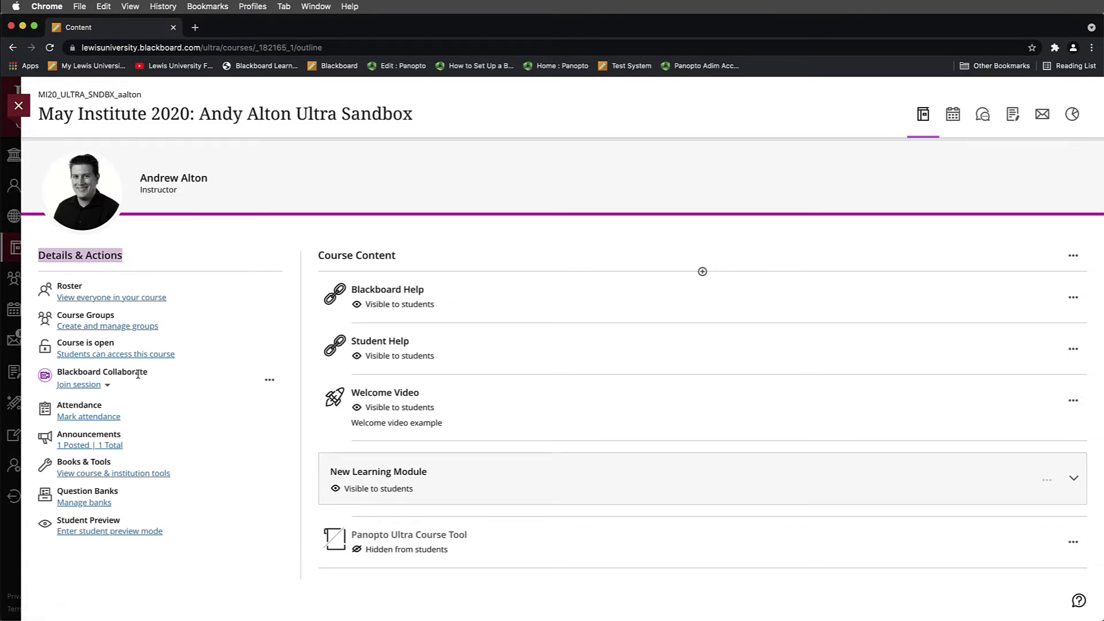
pyautogui.moveTo(57, 373); pyautogui.dragTo(152, 376)
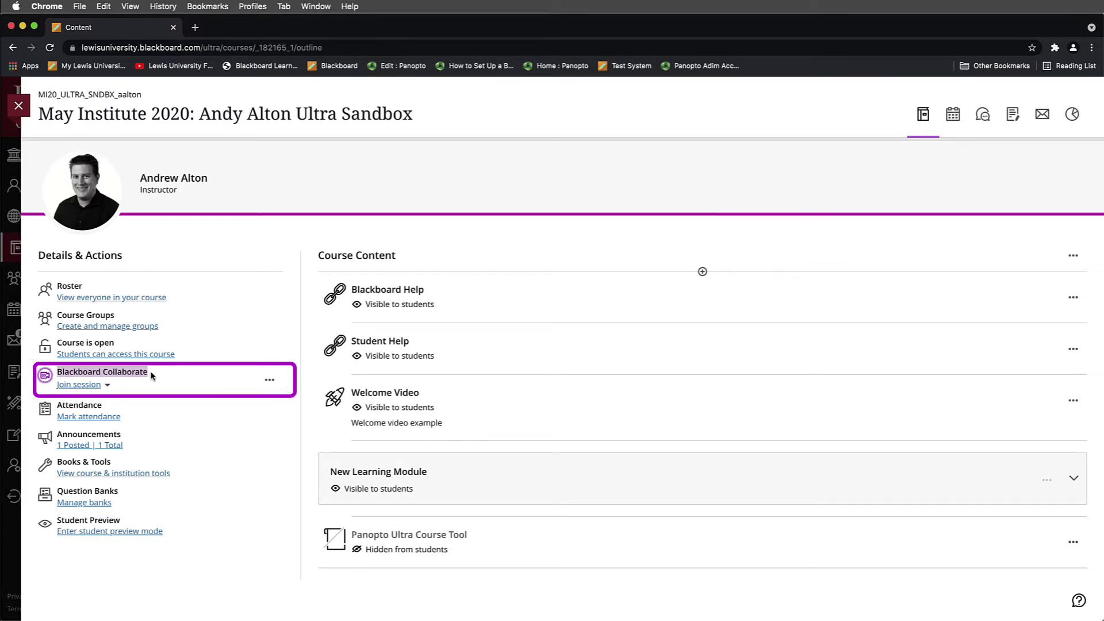
pyautogui.click(269, 381)
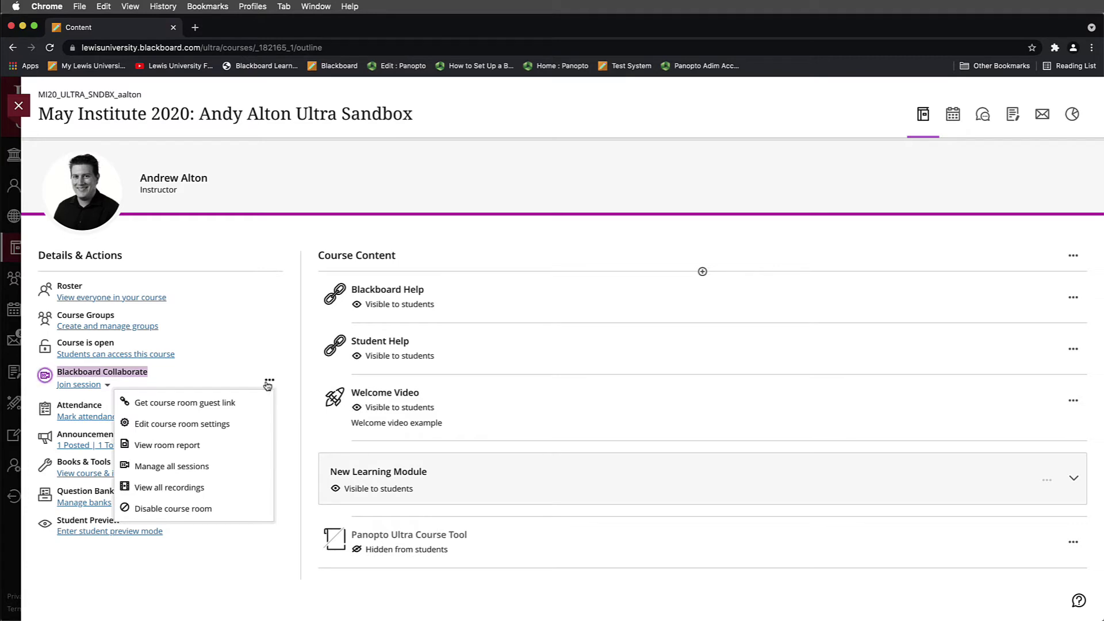
# Open View all recordings to list the course's recordings, including recording_1 from 6/28/21.
pyautogui.click(243, 488)
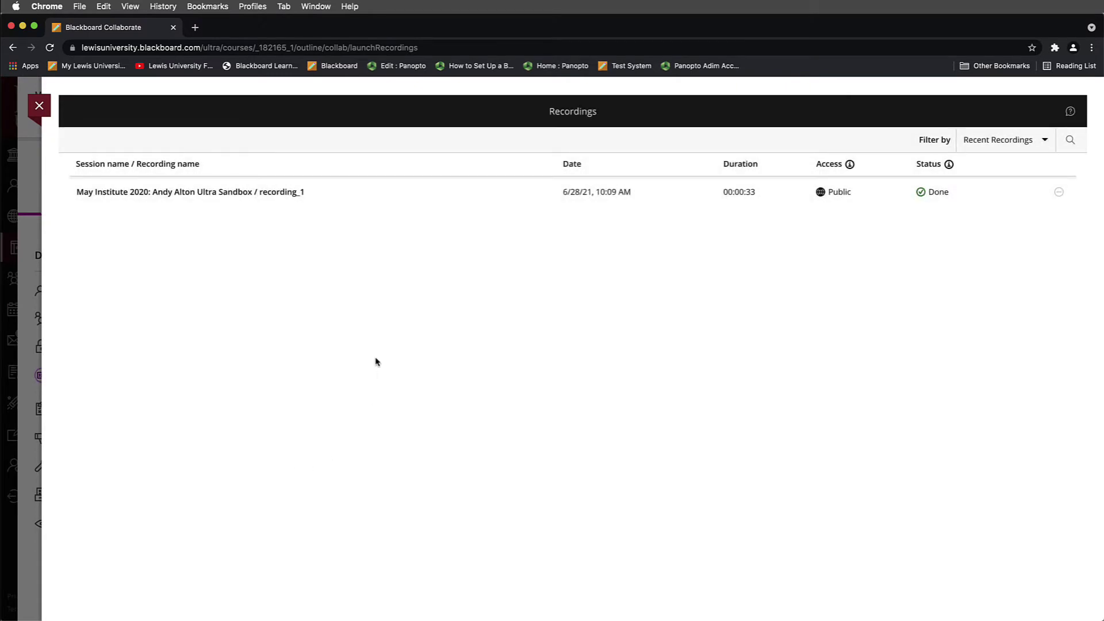
pyautogui.moveTo(547, 111); pyautogui.dragTo(598, 115)
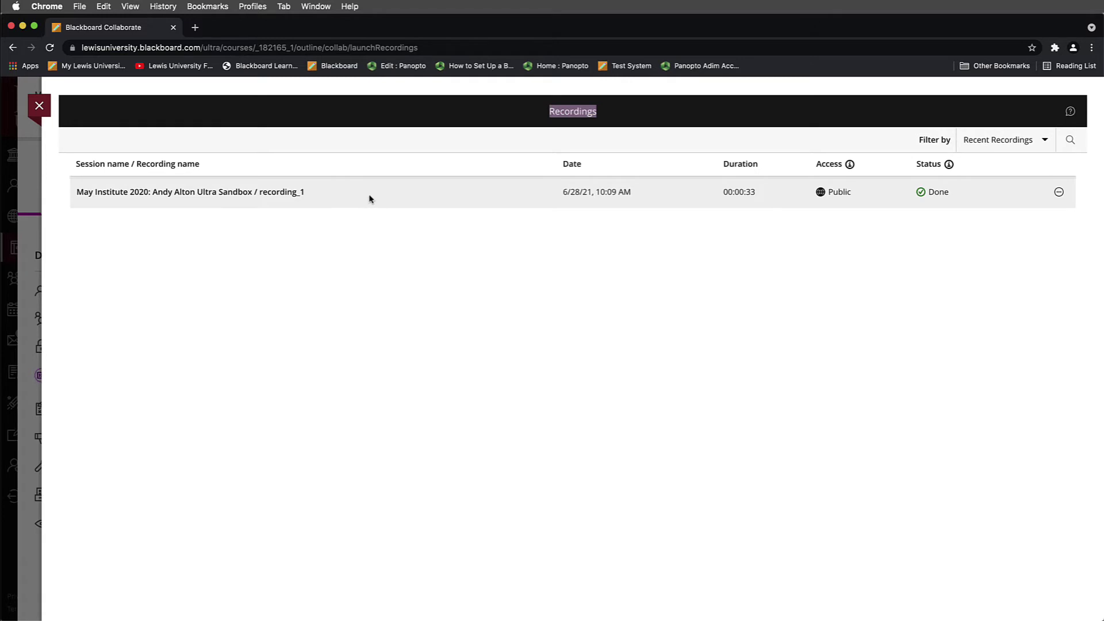
pyautogui.tripleClick(922, 138)
pyautogui.moveTo(962, 139); pyautogui.dragTo(1046, 144)
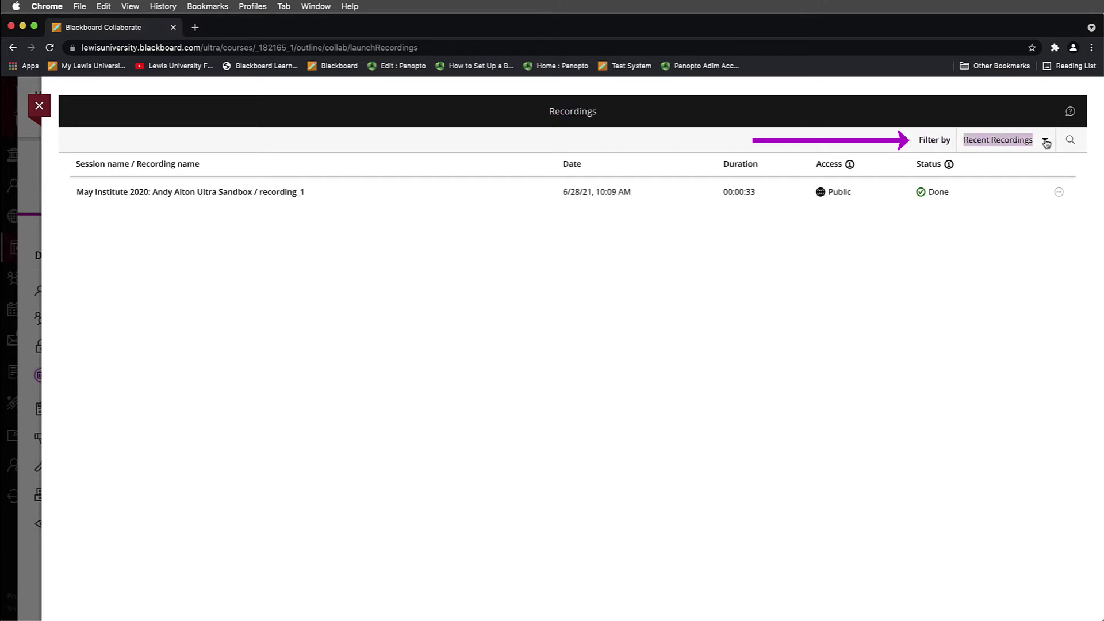
# Filter the recordings to Recordings In A Range from 6/28/21 to 6/28/21.
pyautogui.click(1046, 143)
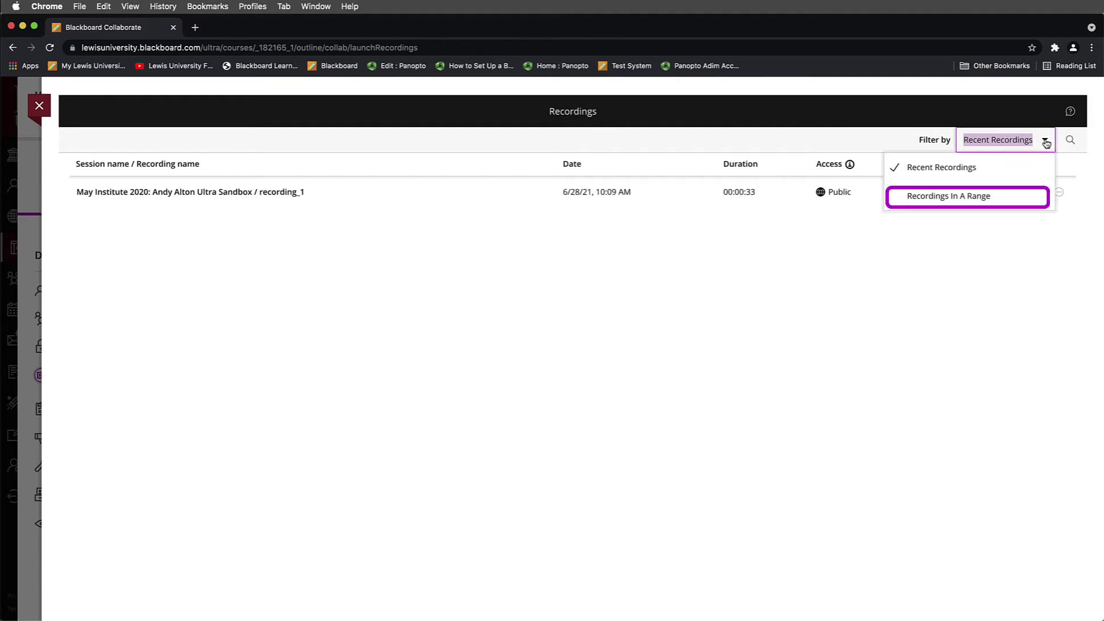
pyautogui.click(1015, 204)
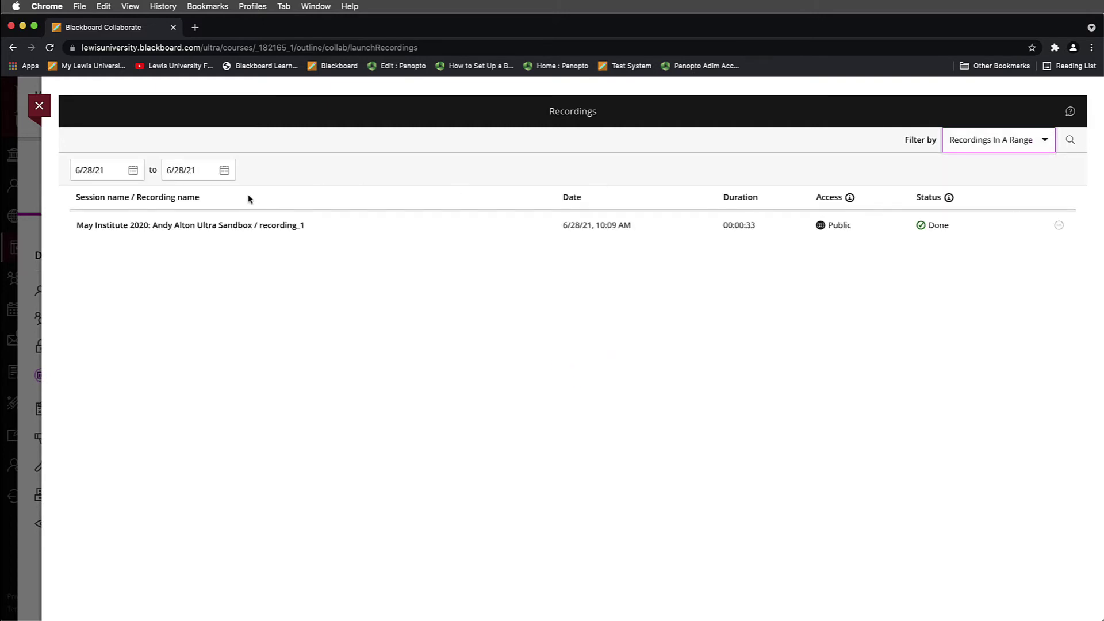
pyautogui.click(114, 171)
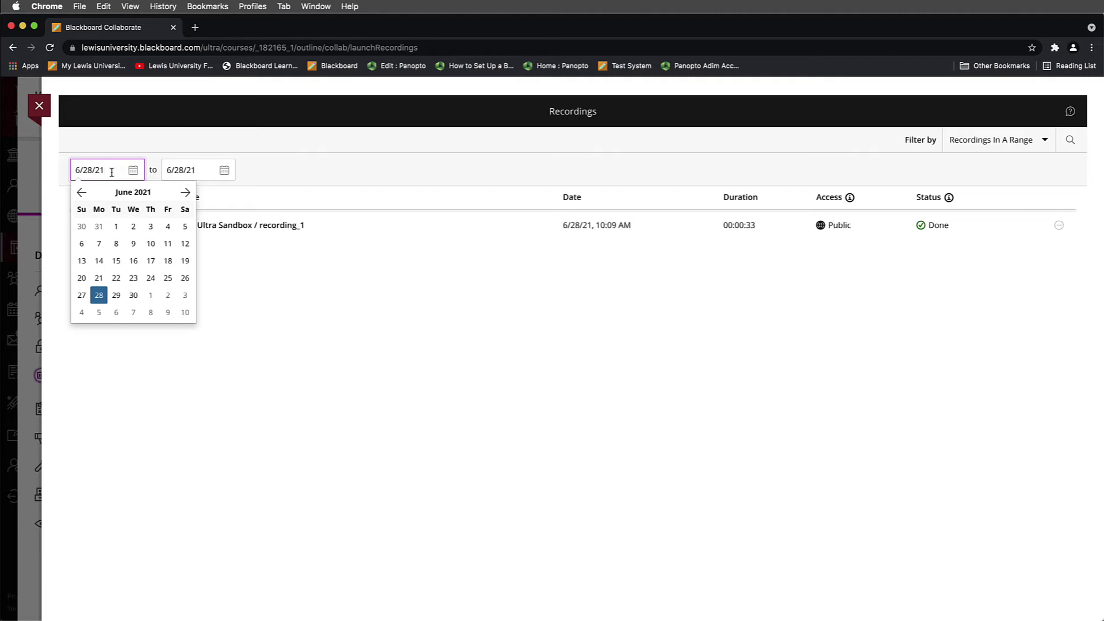
pyautogui.doubleClick(107, 172)
pyautogui.click(348, 169)
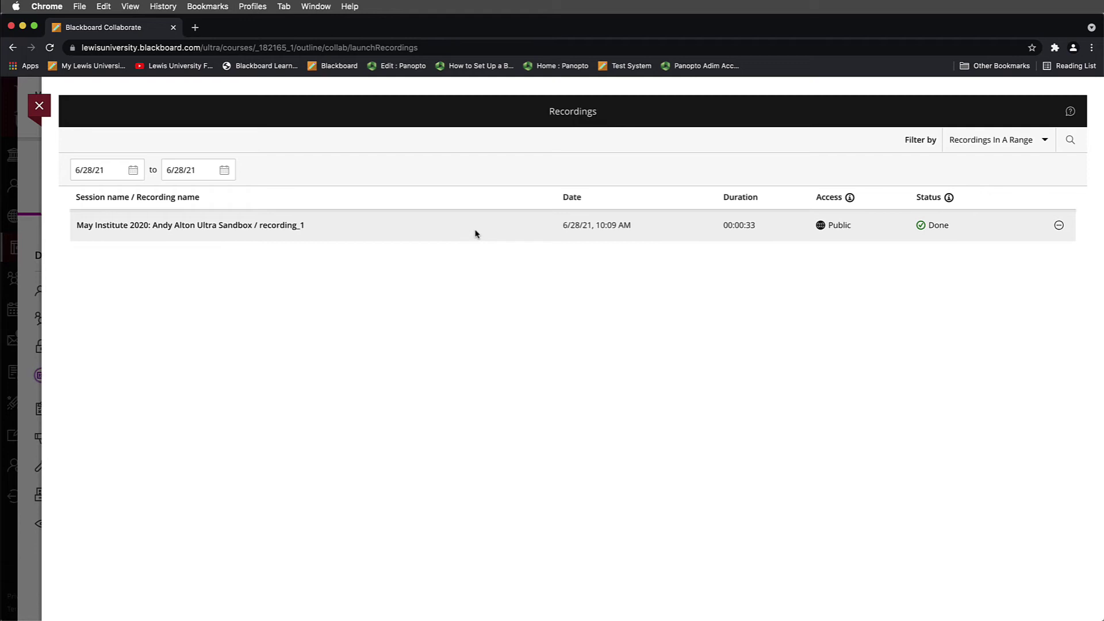
# Cancel the inline rename of recording_1 and show its Recording Options actions instead.
pyautogui.click(263, 233)
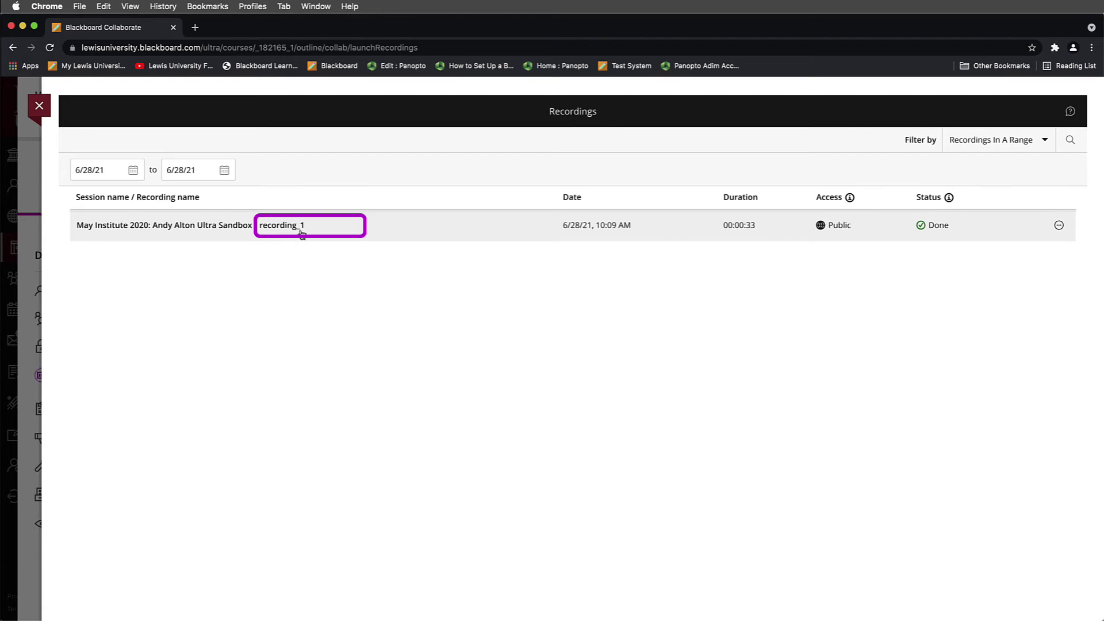
pyautogui.press('Return')
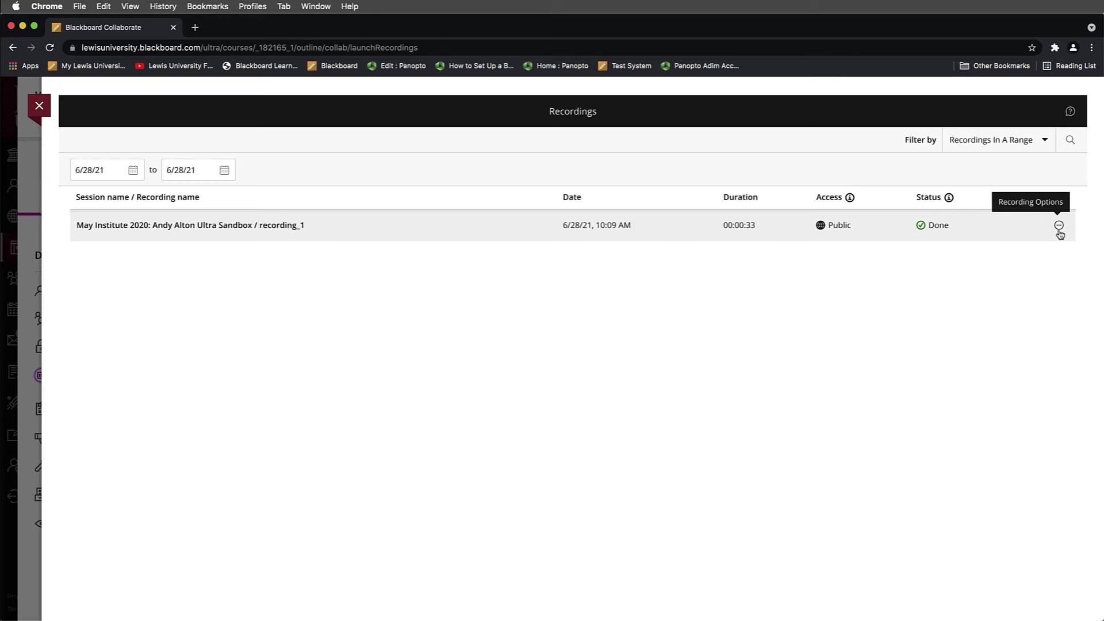
pyautogui.click(1059, 230)
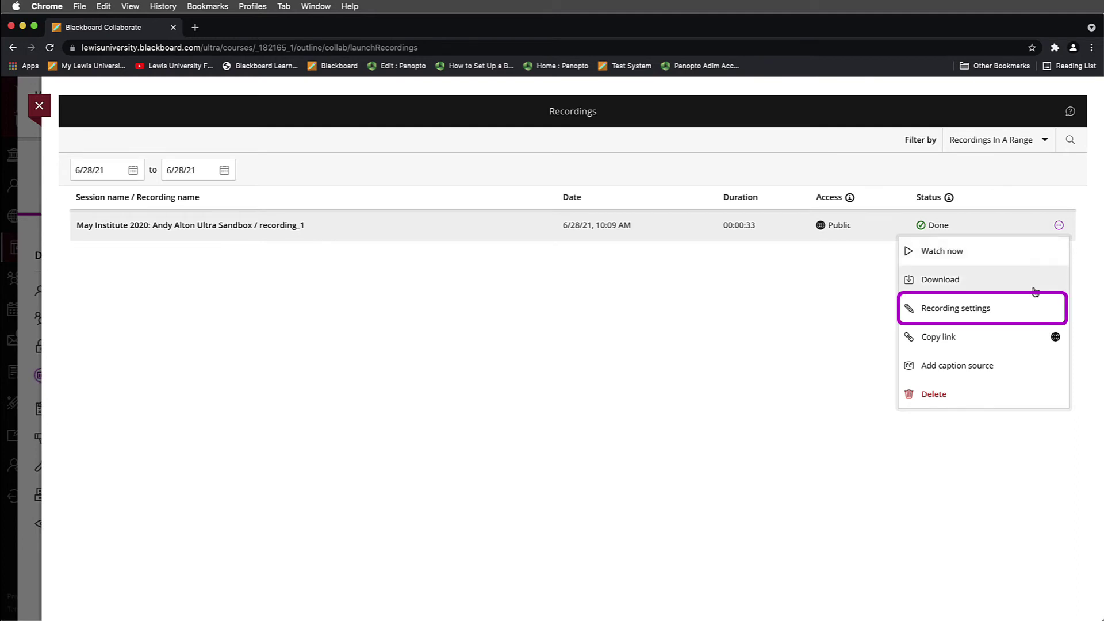
# In Recording settings, change the name recording_1 to Course_Week and save.
pyautogui.click(1017, 315)
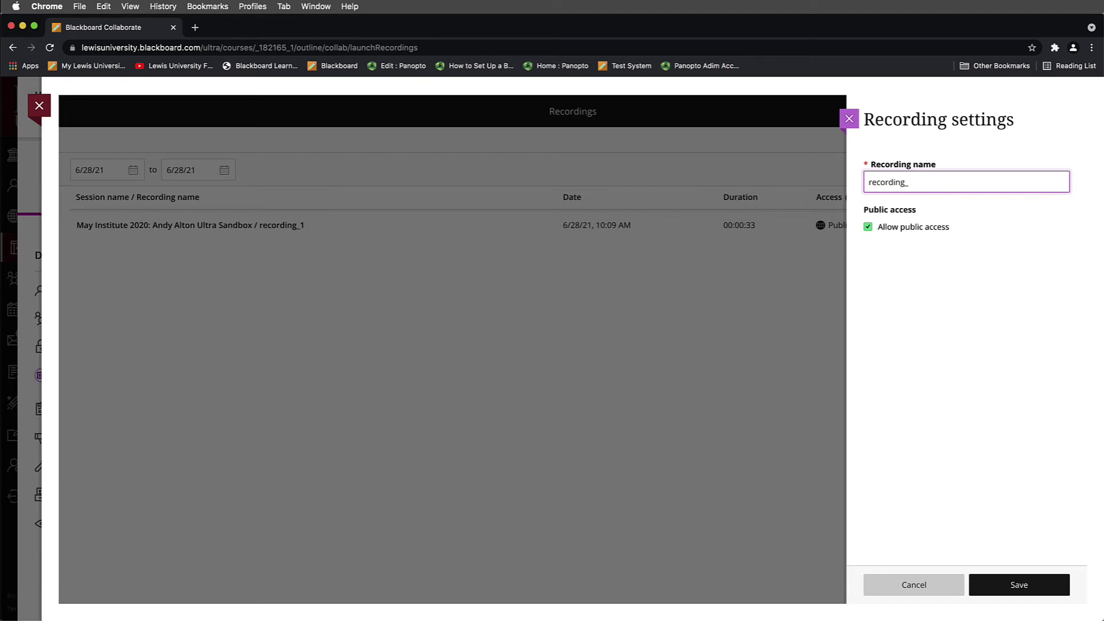
pyautogui.press('BackSpace')
pyautogui.press('BackSpace')
pyautogui.press('BackSpace')
pyautogui.press('BackSpace')
pyautogui.press('BackSpace')
pyautogui.press('BackSpace')
pyautogui.press('BackSpace')
pyautogui.press('BackSpace')
pyautogui.press('BackSpace')
pyautogui.press('BackSpace')
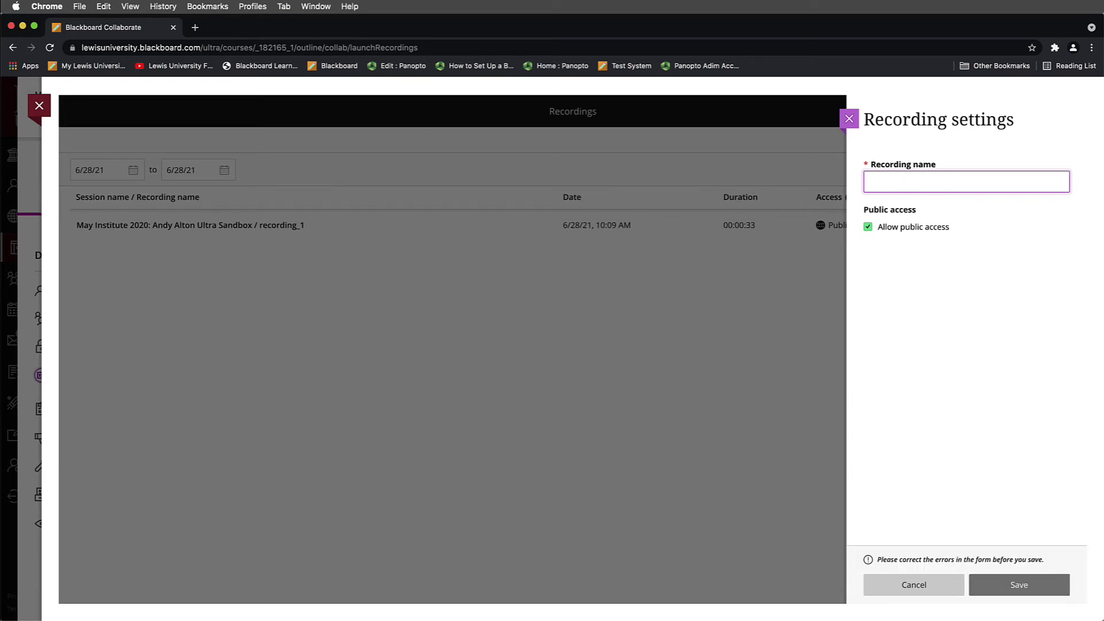
pyautogui.write('Coun')
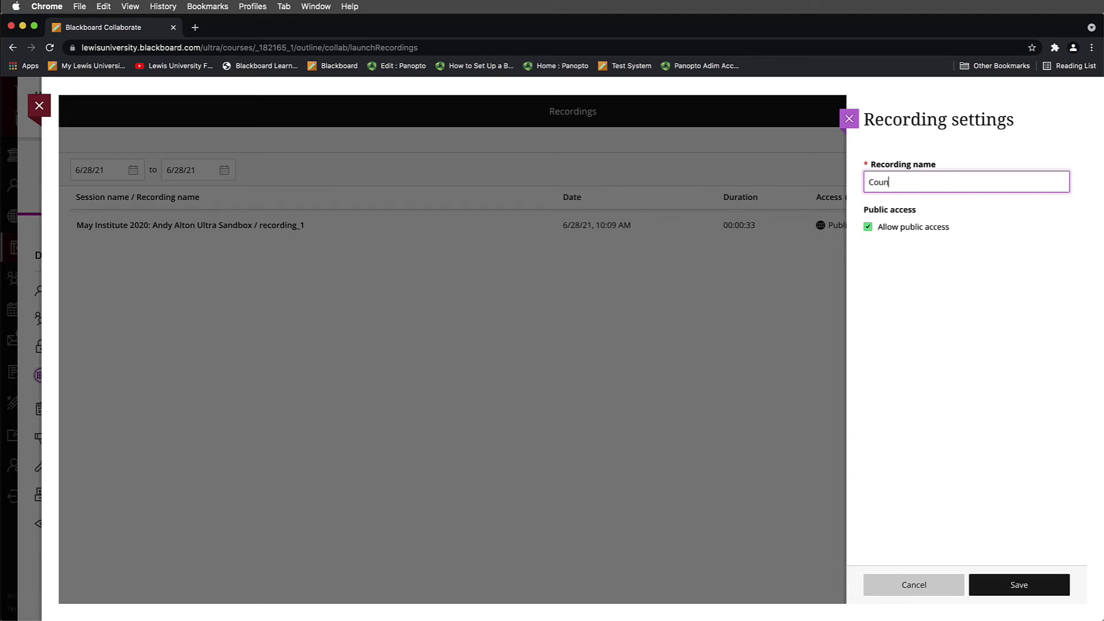
pyautogui.write('s')
pyautogui.press('BackSpace')
pyautogui.press('BackSpace')
pyautogui.write('rse_Week')
pyautogui.click(1007, 587)
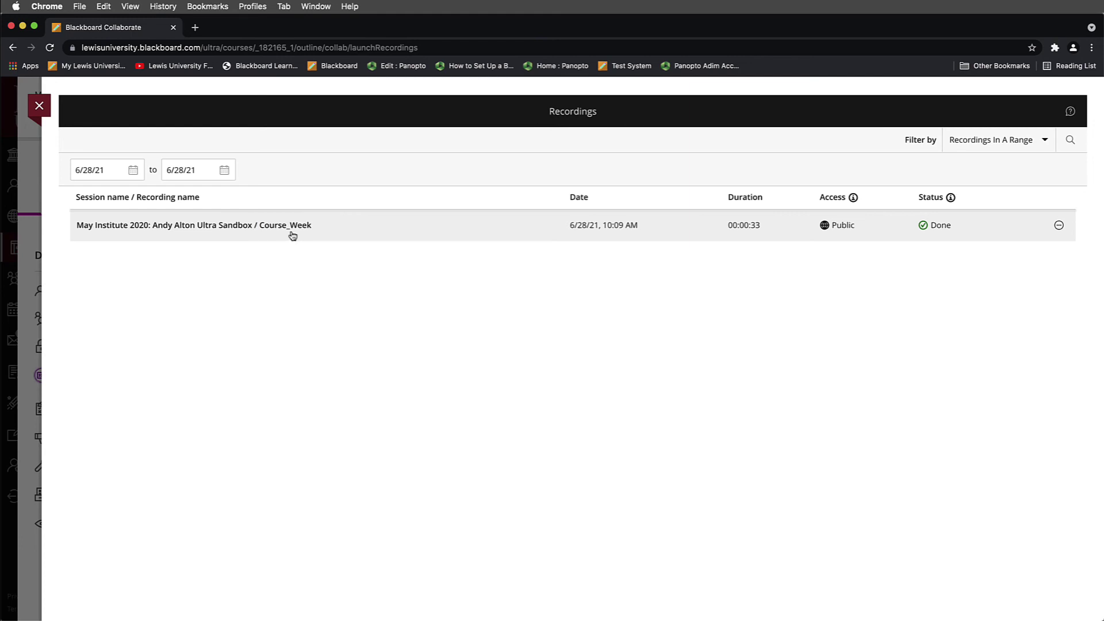
# Download the Course_Week recording from its Recording Options menu.
pyautogui.click(1060, 232)
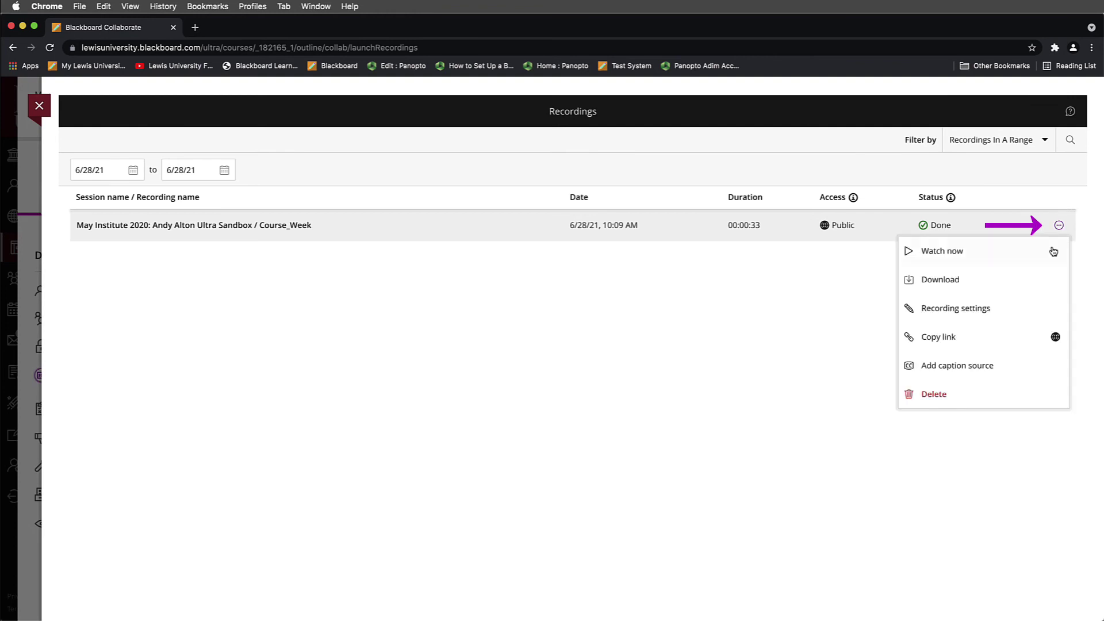
pyautogui.click(991, 284)
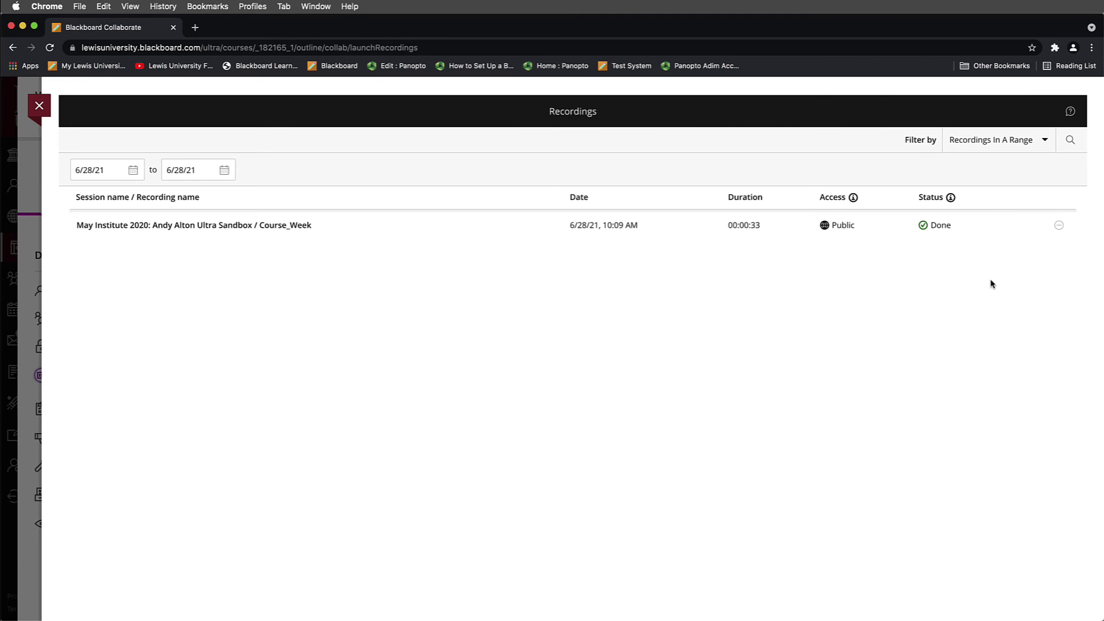